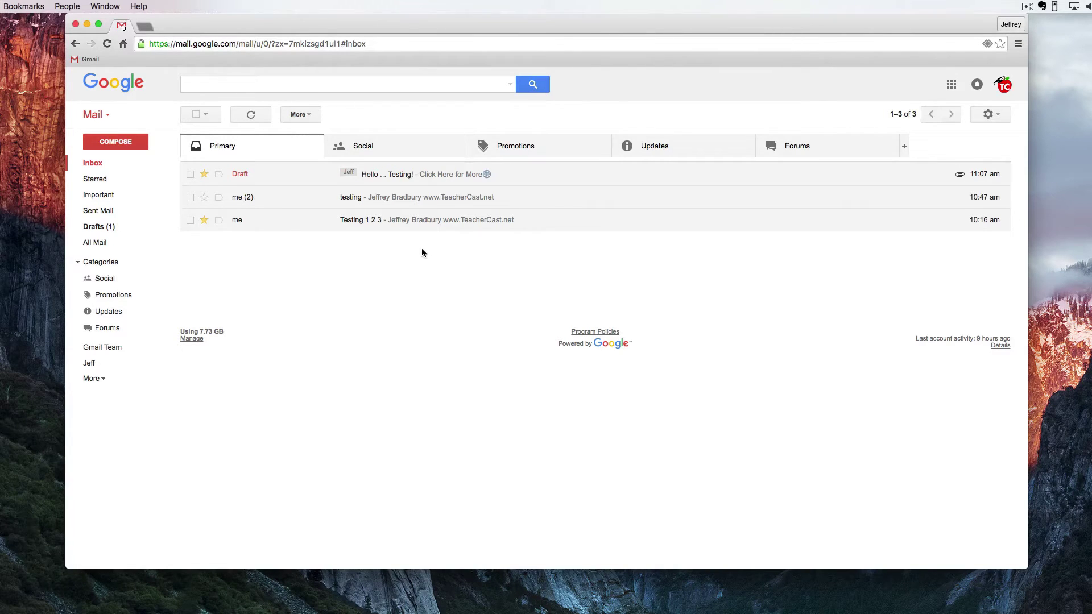
# - Open the red Mail dropdown to reveal the Mail, Contacts and Tasks choices
pyautogui.click(107, 116)
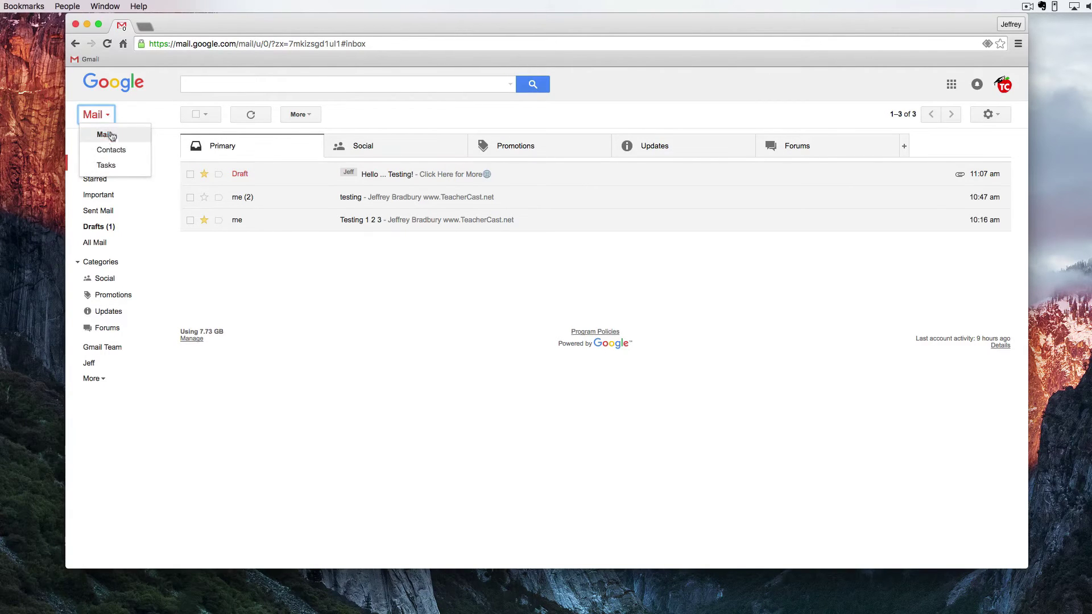
# - Open Tasks and pop the task list out into its own window
pyautogui.click(107, 166)
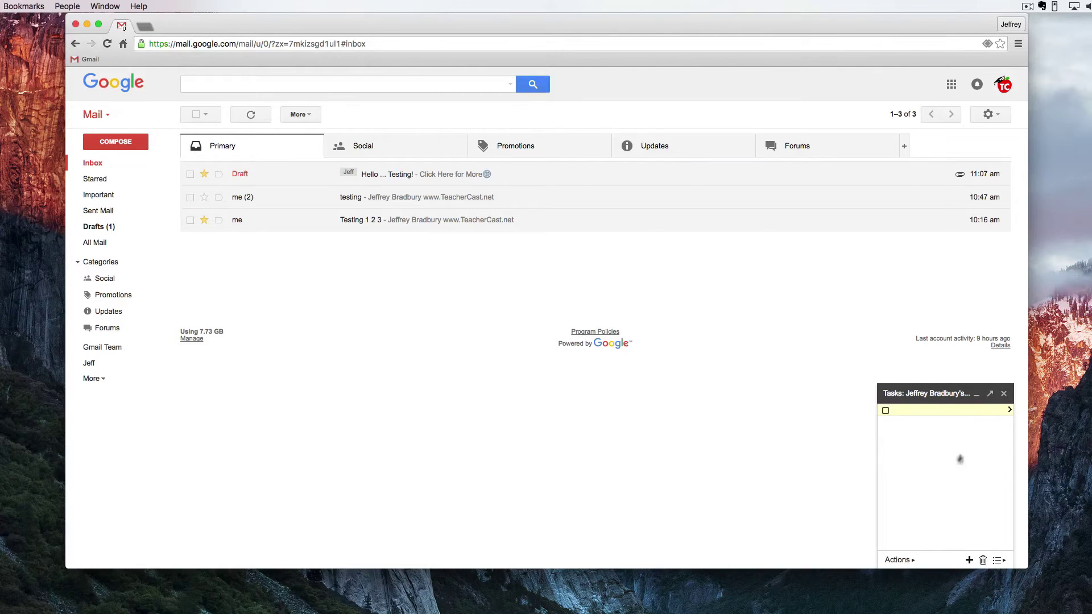
pyautogui.click(994, 401)
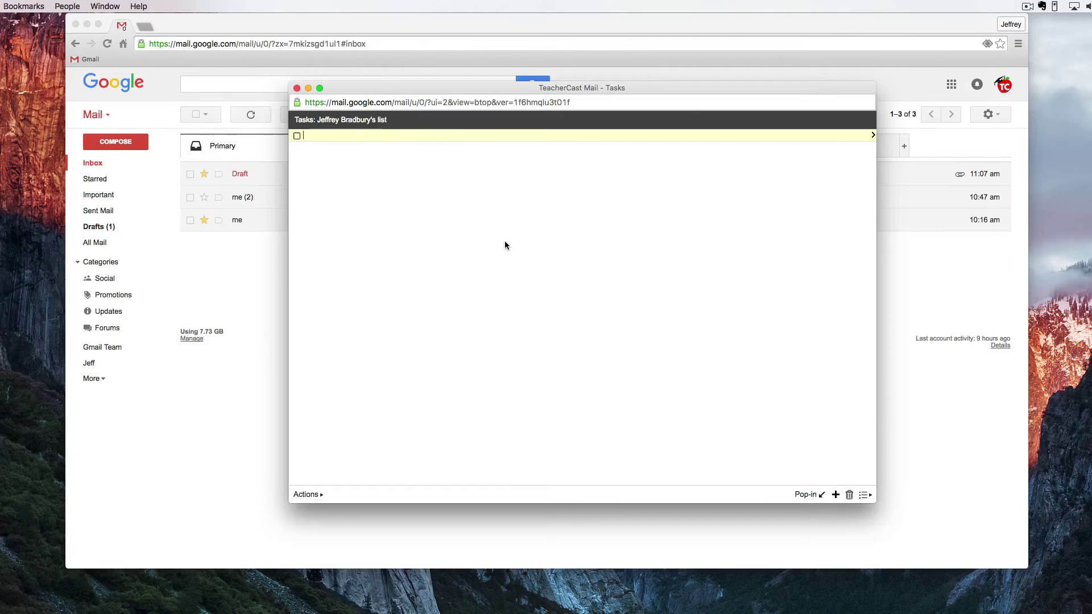
# - Add 'Call ET and tell him to Phone Home', due July 25, 2016, noting 'Make sure he brings his candy with him.'
pyautogui.write('Call ET and tell him to Phone Home')
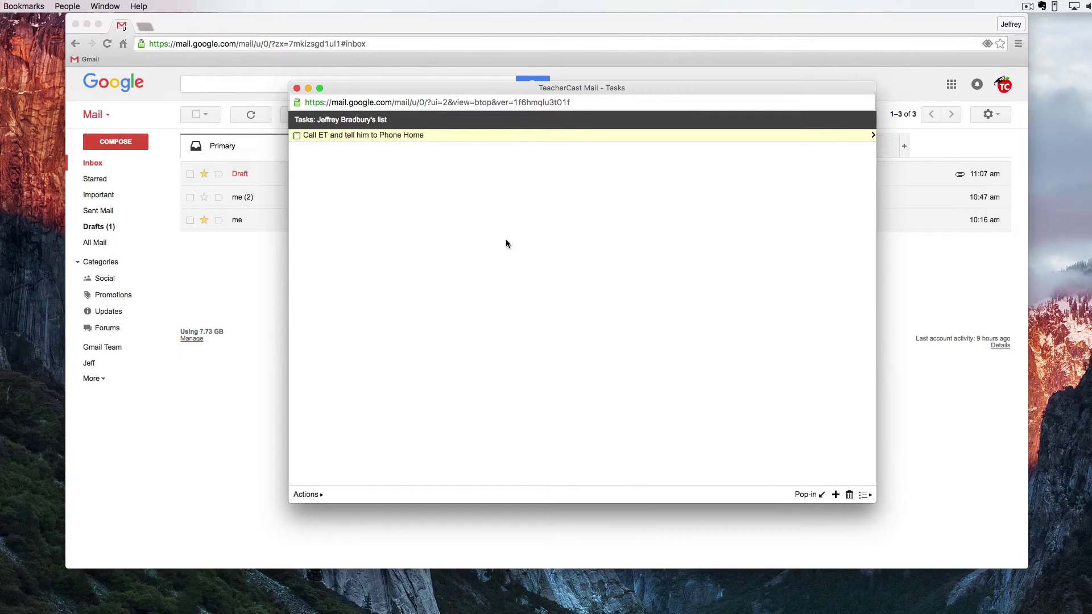
pyautogui.click(874, 137)
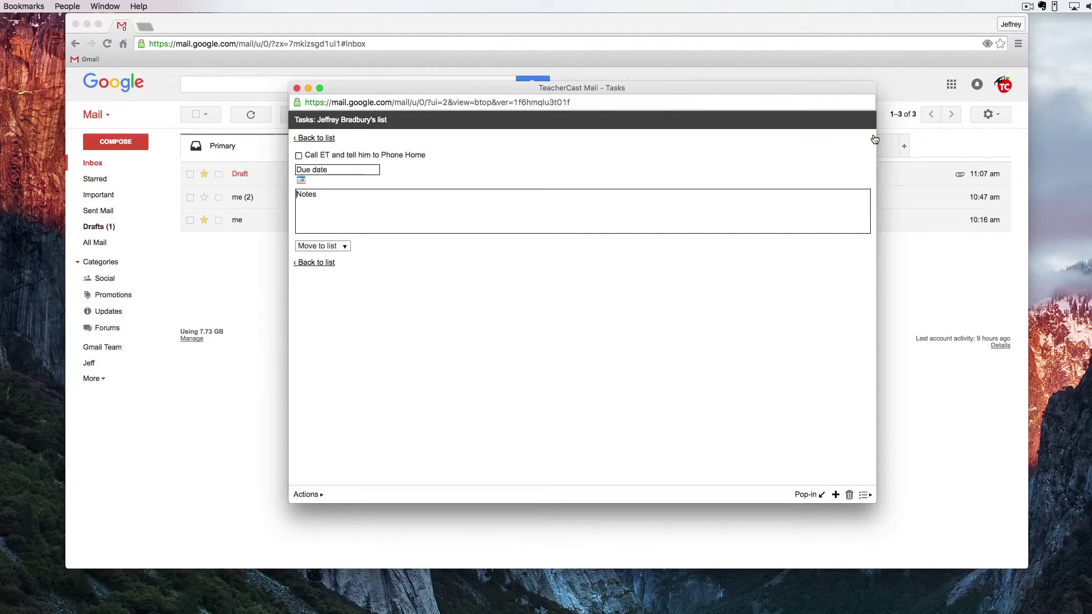
pyautogui.click(308, 172)
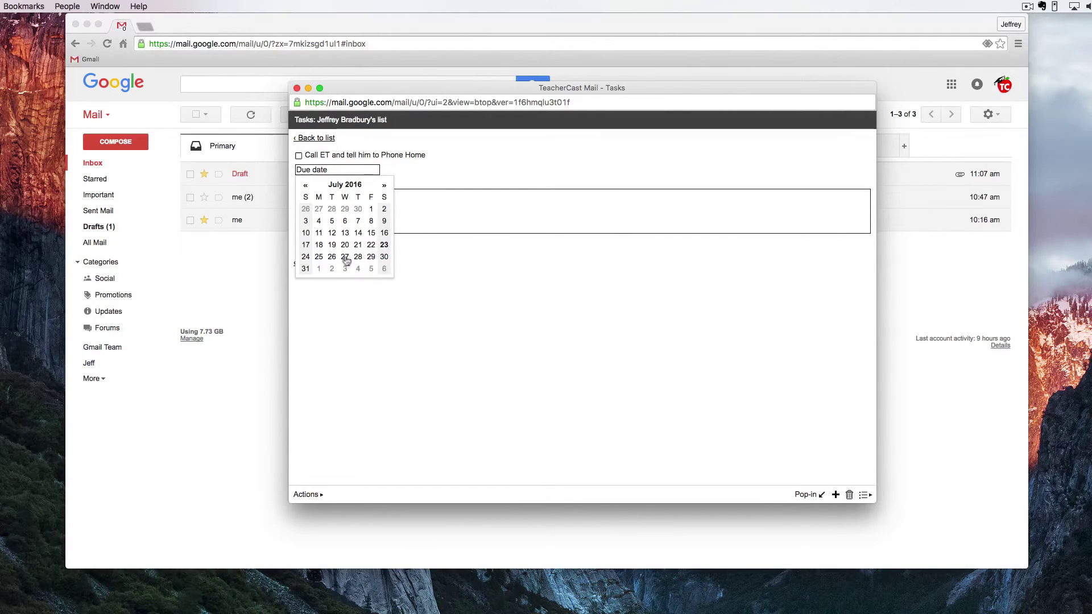
pyautogui.click(319, 257)
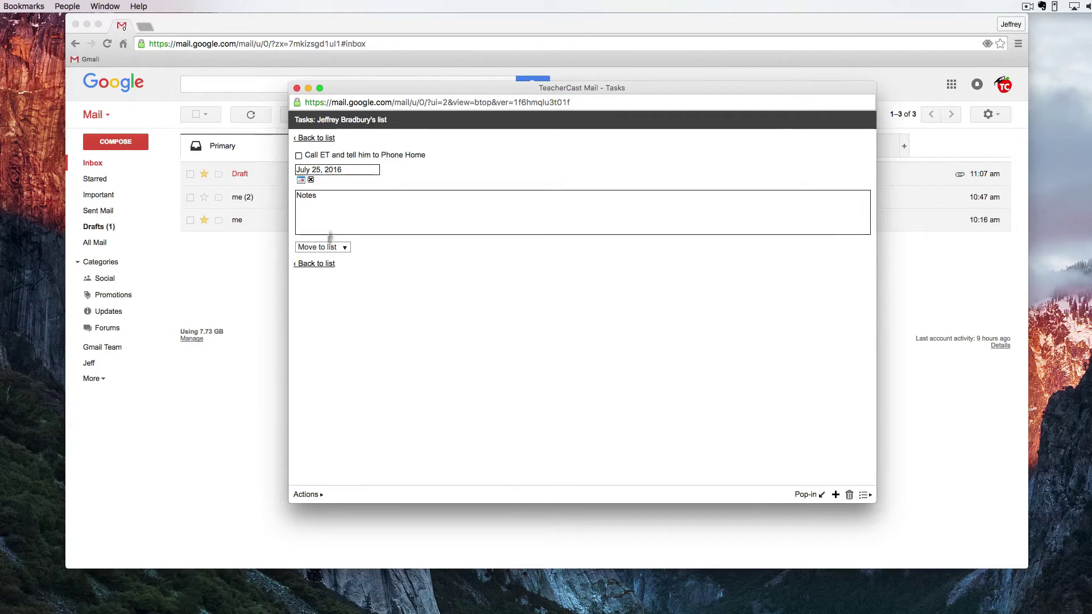
pyautogui.click(333, 201)
pyautogui.write('Make sure he brings his candy with him.')
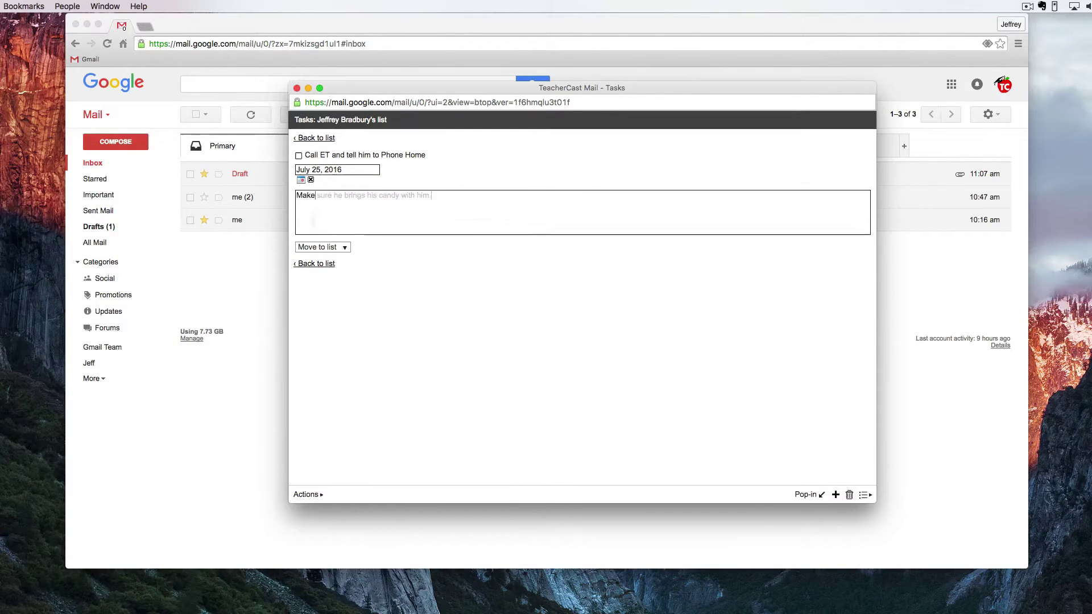
pyautogui.click(313, 265)
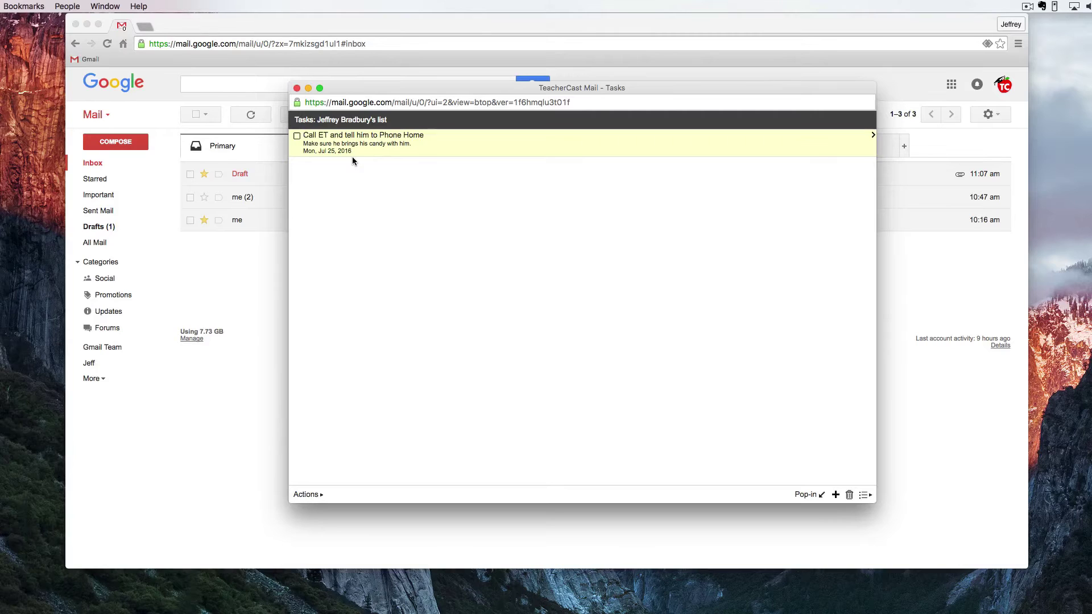
# - Add 'Call Luke Skywalker about his Lightsaber' above it, due July 26, 2016, and begin its note
pyautogui.press('Return')
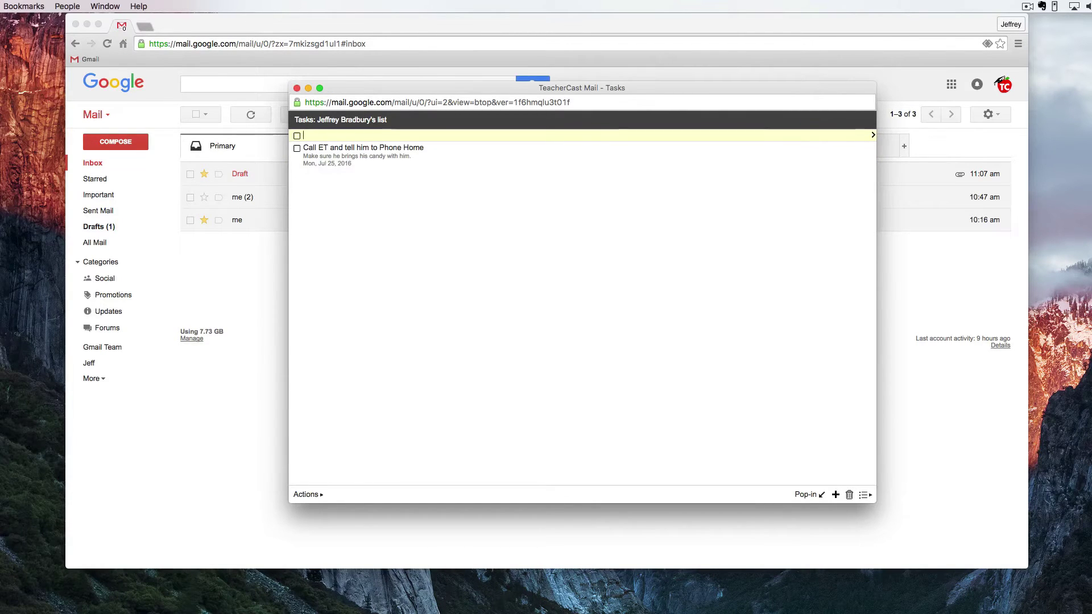
pyautogui.write('Call Luke Skywalker about his Lightsaber')
pyautogui.click(873, 138)
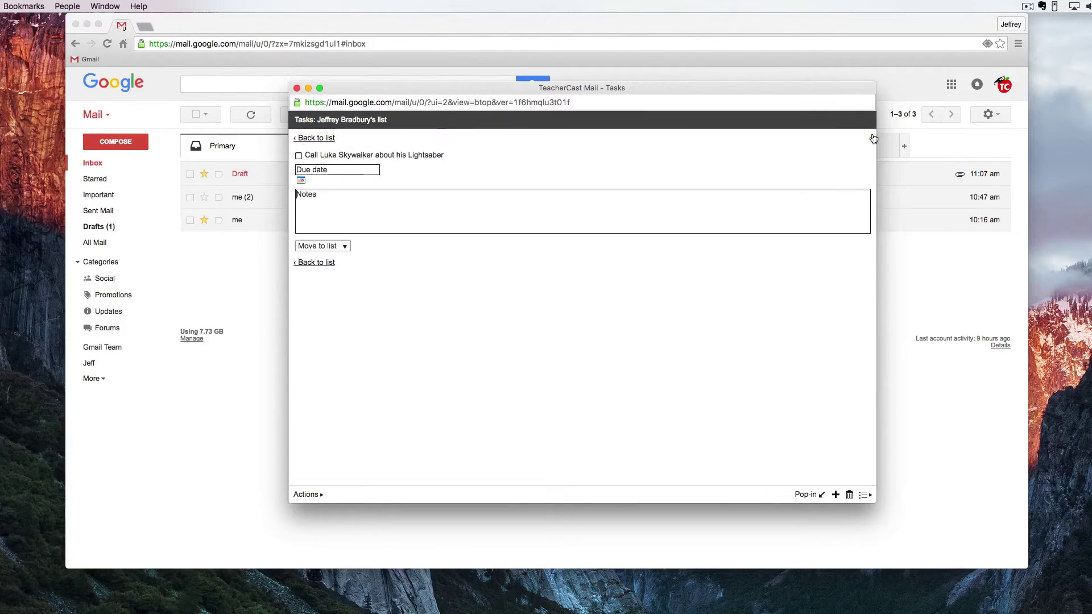
pyautogui.click(363, 169)
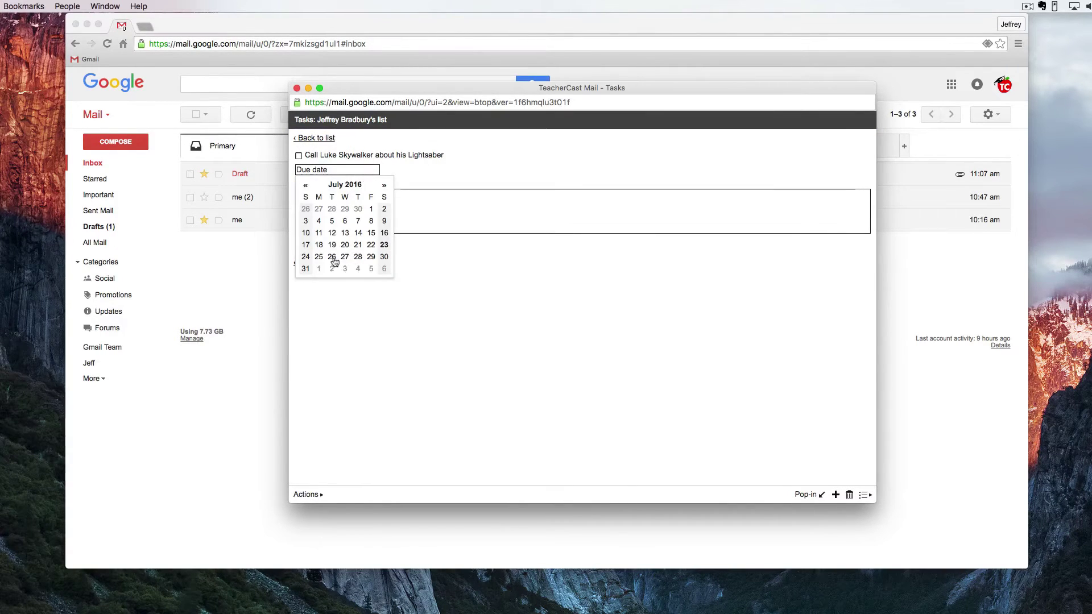
pyautogui.click(332, 256)
pyautogui.click(333, 201)
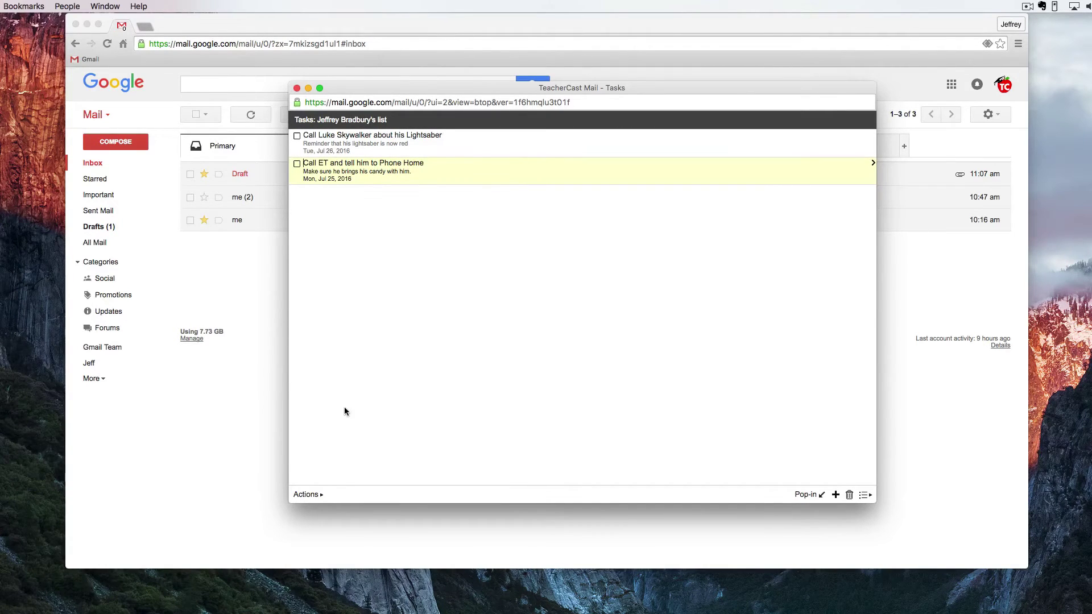
# - Indent, un-indent, move up and move down the ET task from the Actions menu
pyautogui.click(310, 495)
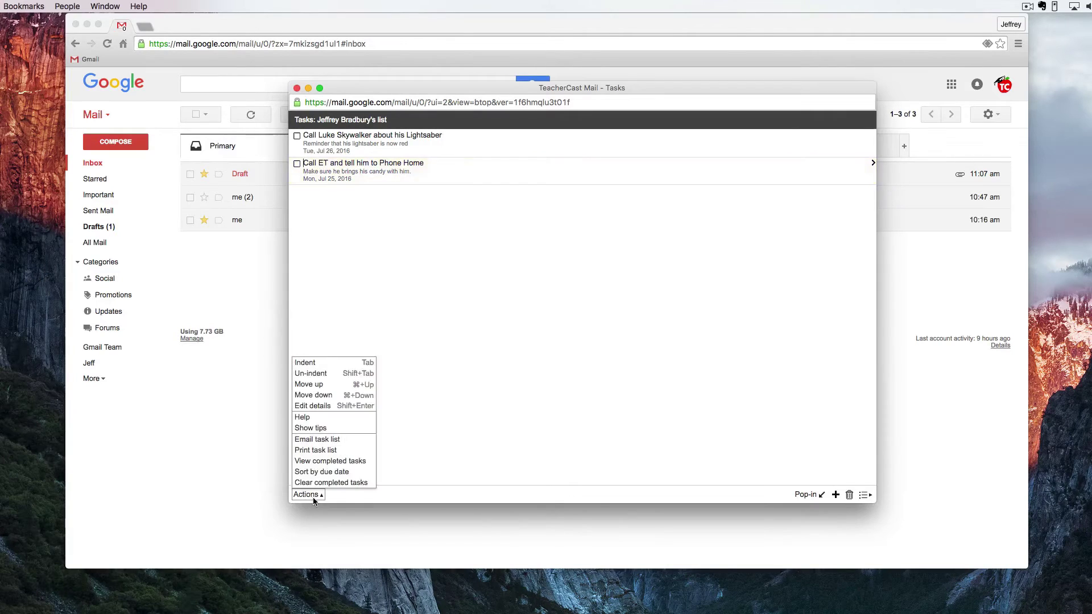
pyautogui.click(312, 364)
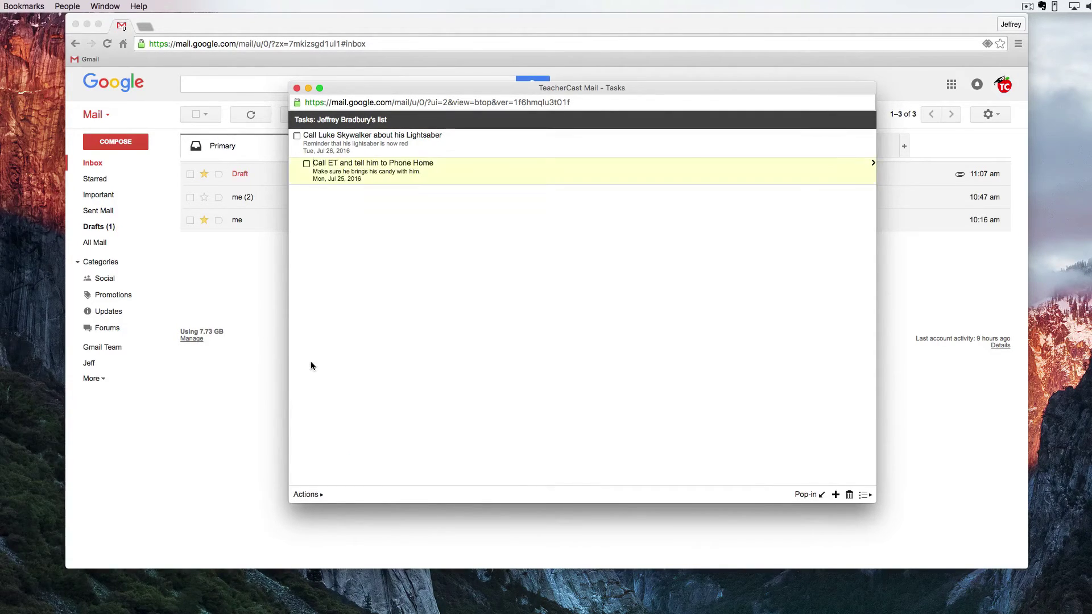
pyautogui.click(307, 495)
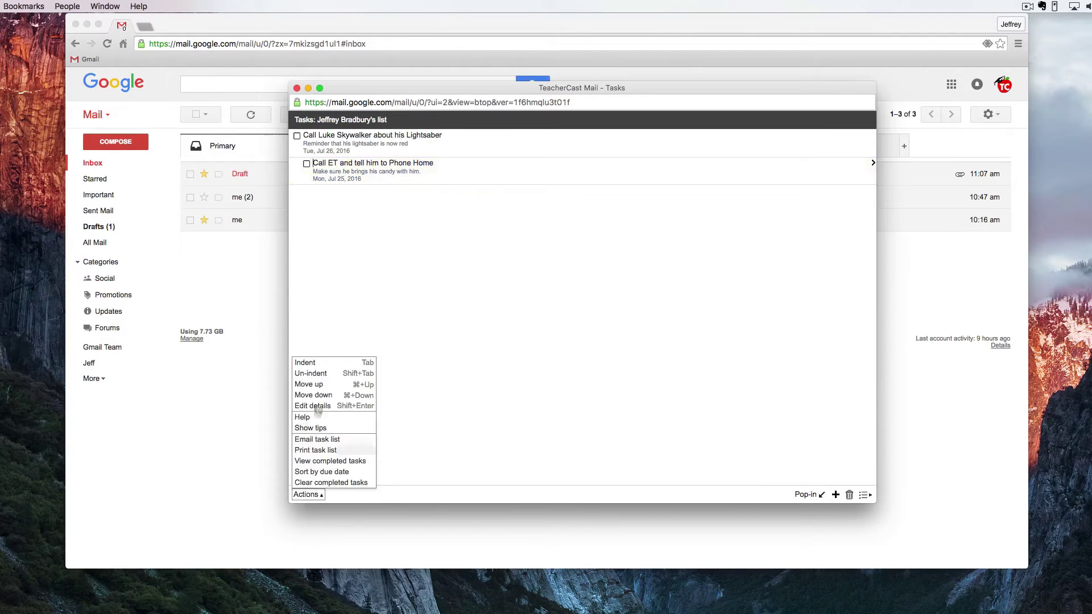
pyautogui.click(318, 374)
pyautogui.click(315, 495)
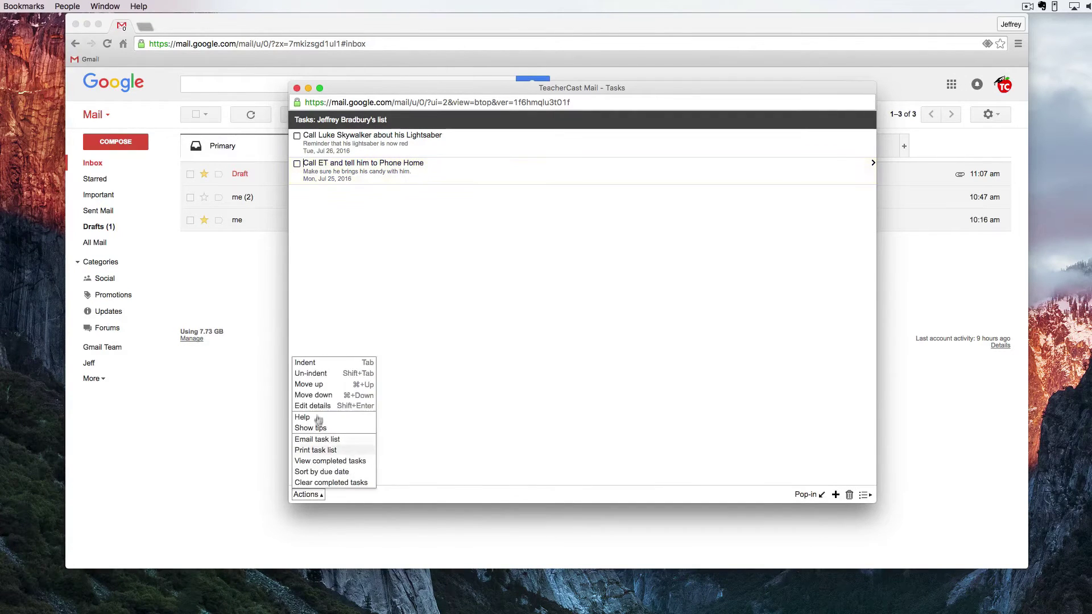
pyautogui.click(318, 386)
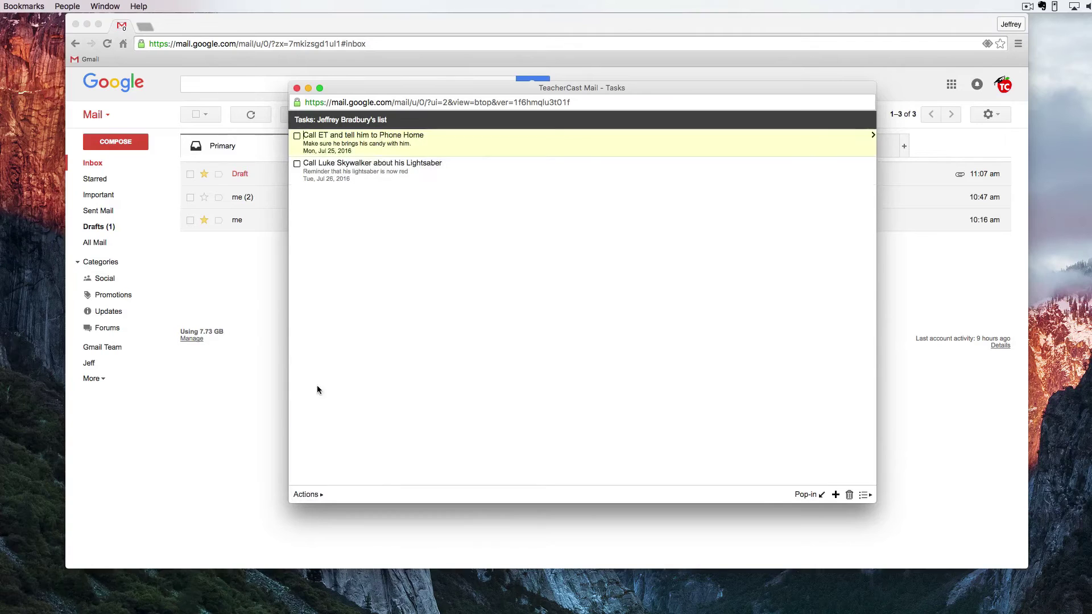
pyautogui.click(301, 494)
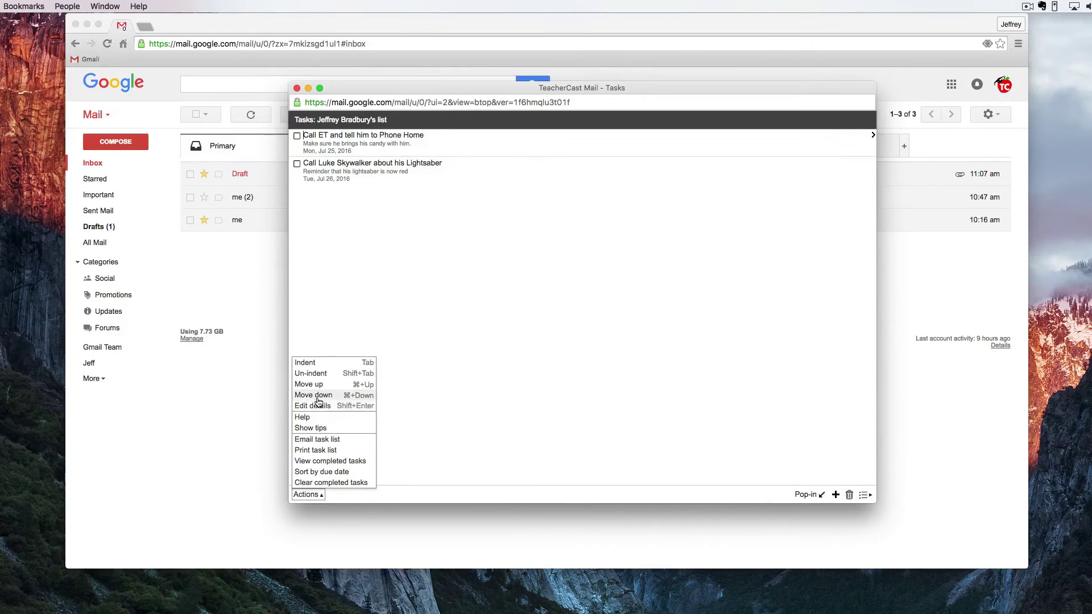
pyautogui.click(317, 396)
# - View the ET task's details, then sort the tasks by due date into Jul 25 and Jul 26
pyautogui.click(317, 495)
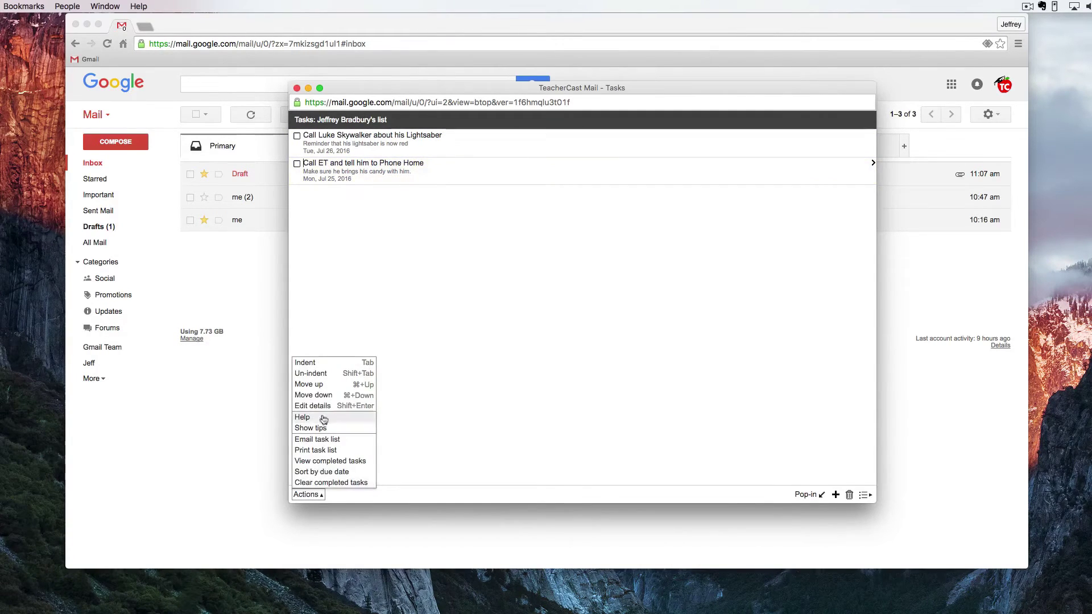
pyautogui.click(321, 405)
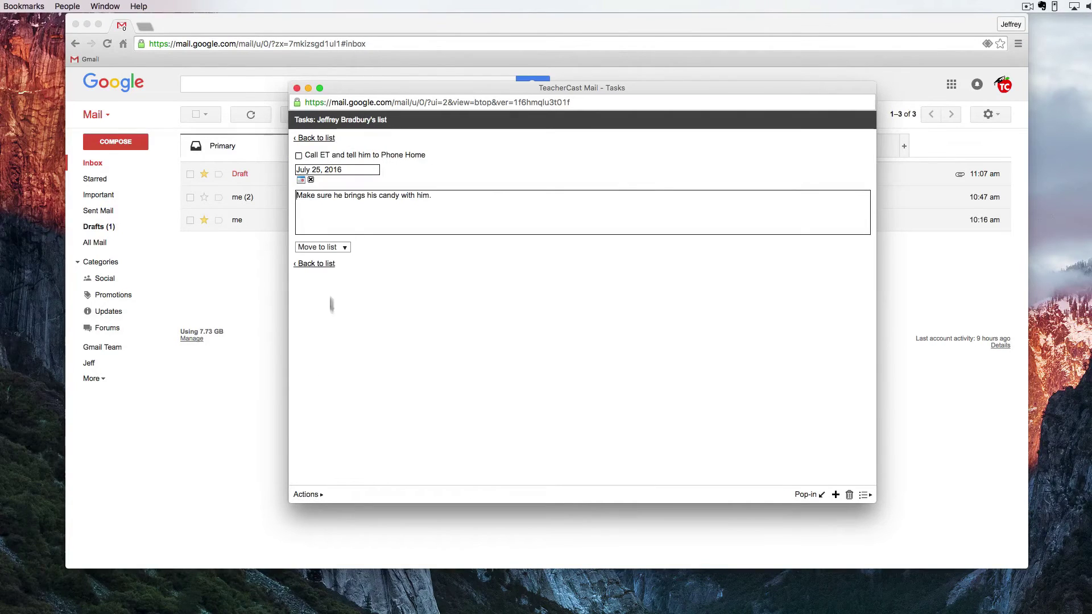
pyautogui.click(320, 264)
pyautogui.click(305, 494)
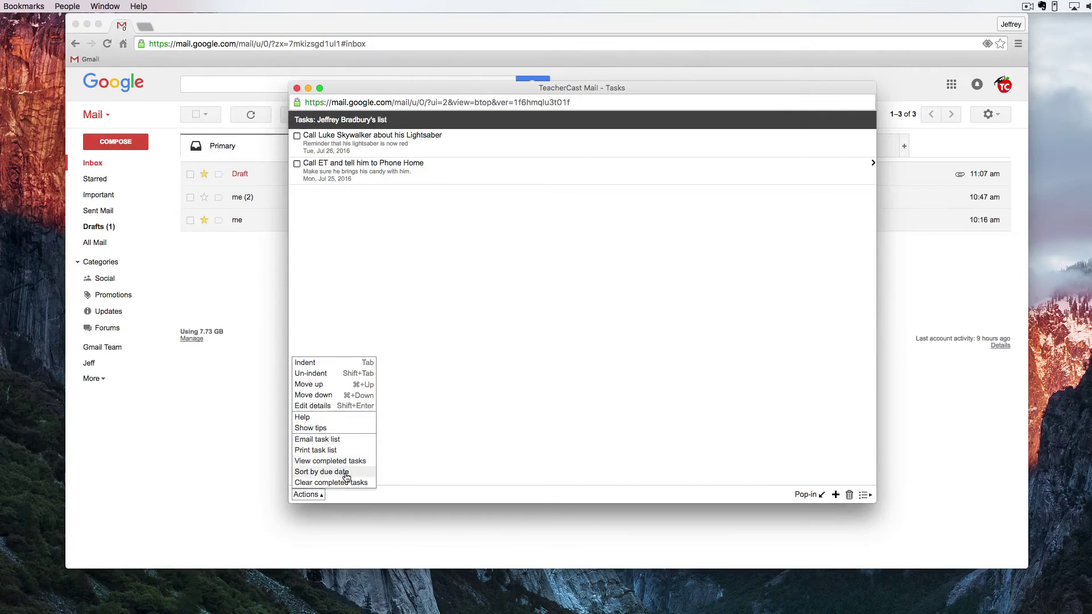
pyautogui.click(343, 472)
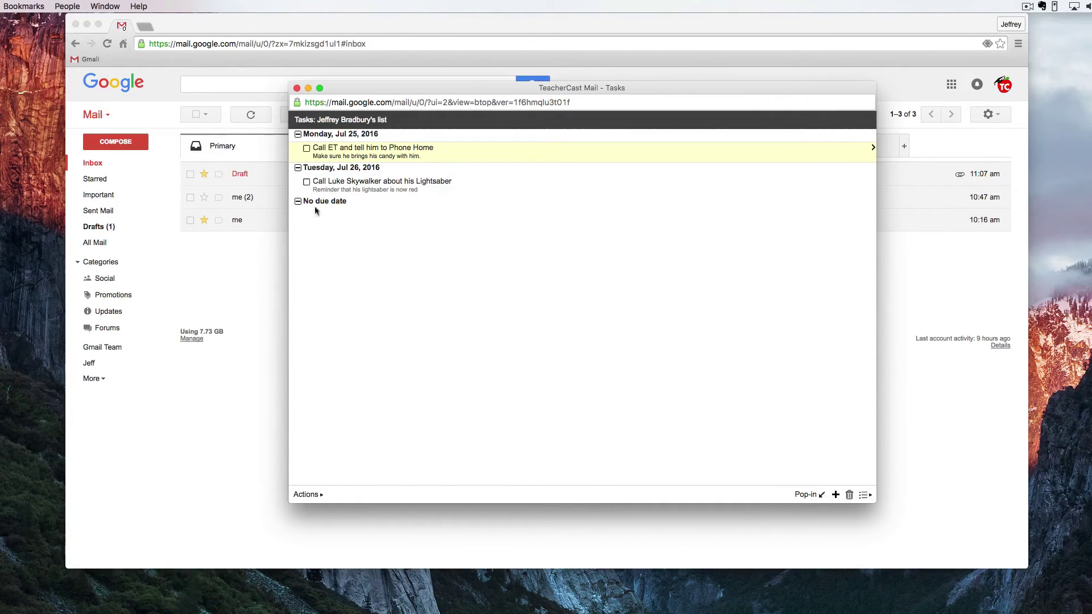
# - Check off the ET task, add and delete a blank task, and show the Switch list options
pyautogui.click(306, 148)
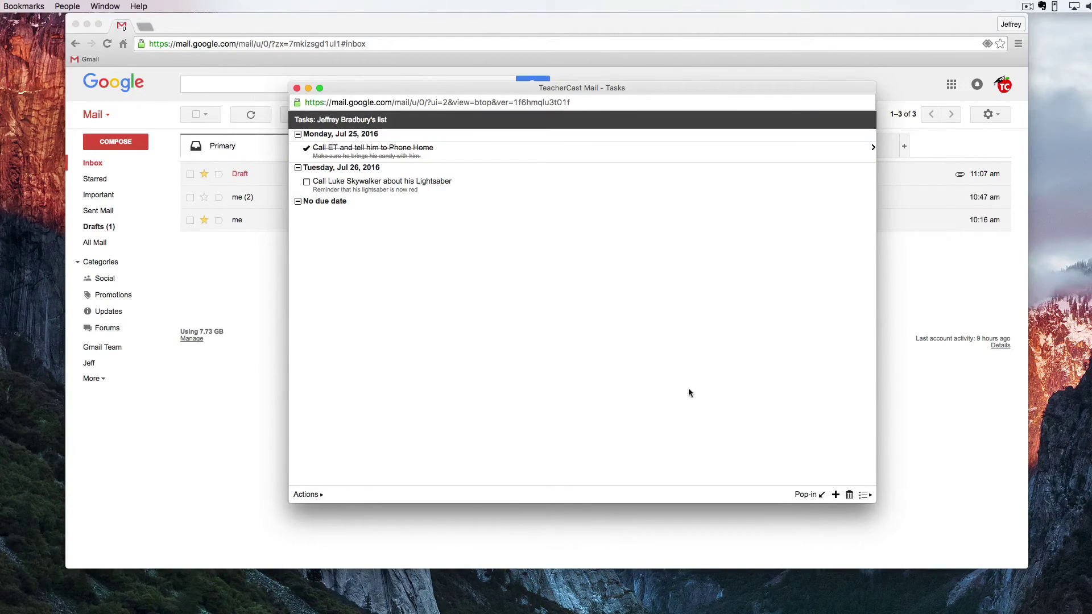
pyautogui.click(835, 495)
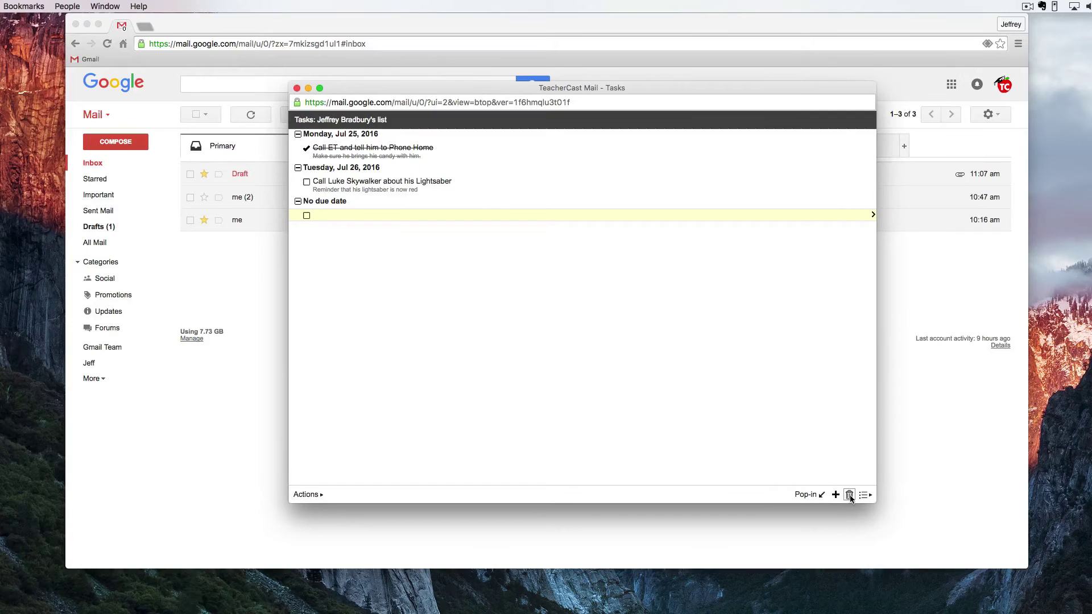
pyautogui.click(850, 495)
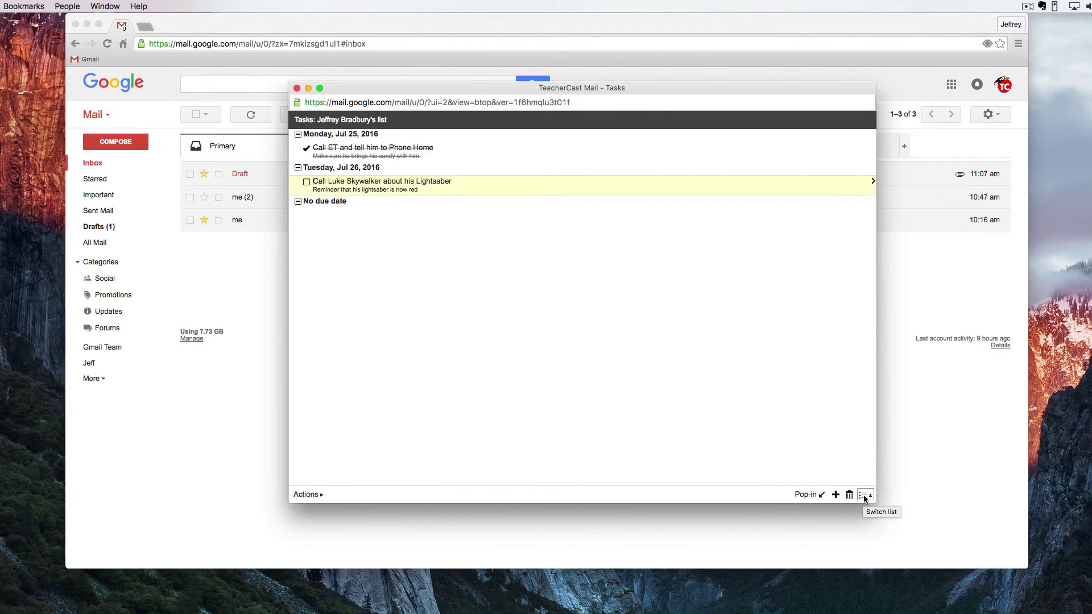
pyautogui.click(864, 497)
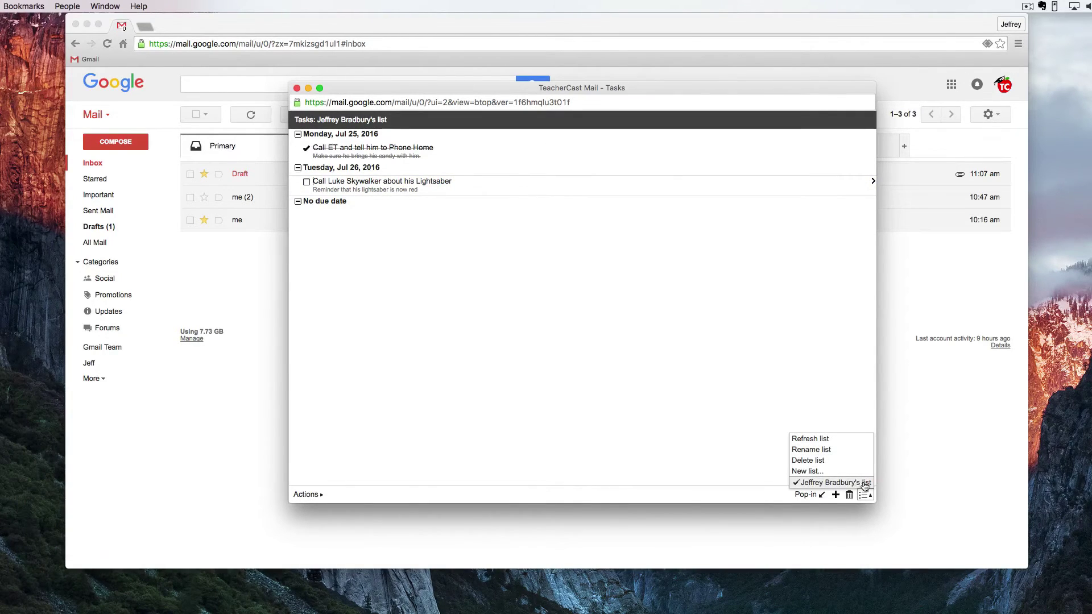
# - Rename the current task list to 'Demo List'
pyautogui.click(836, 450)
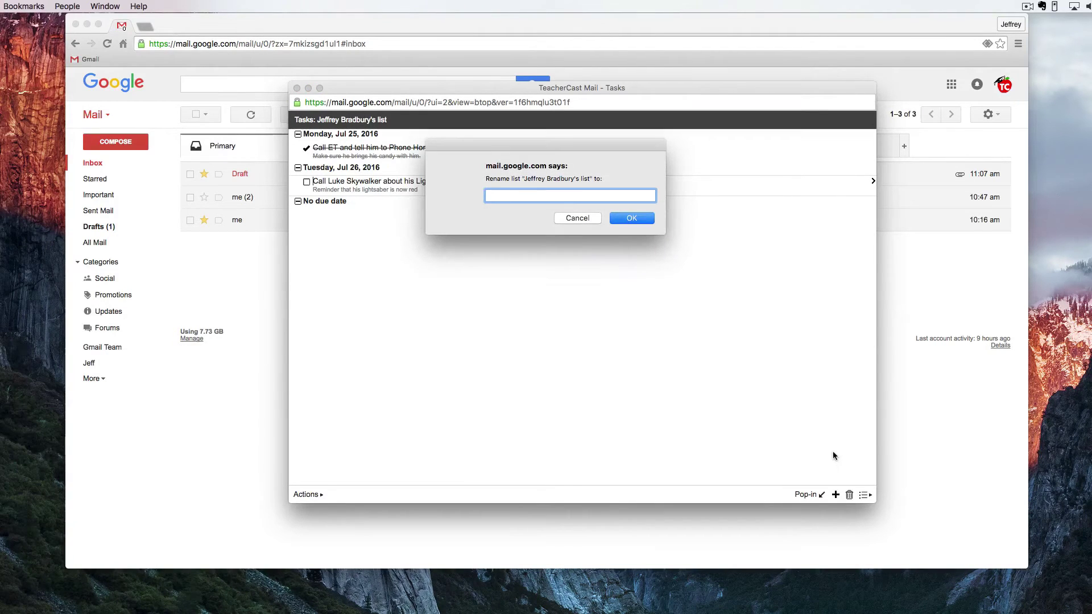
pyautogui.write('Demo List')
pyautogui.click(623, 219)
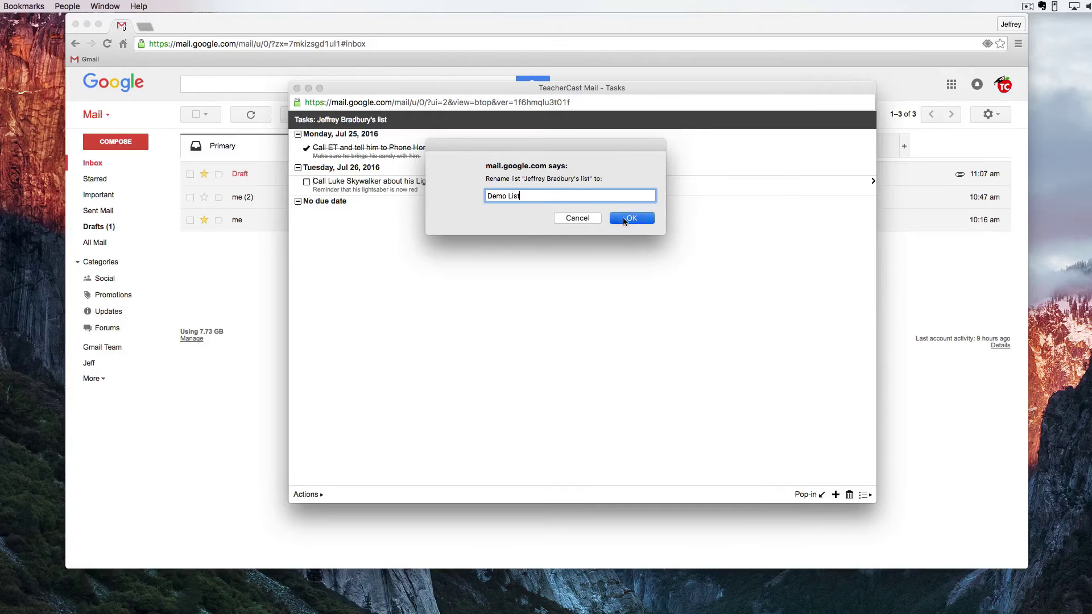
# - Create a new empty task list named 'Skywalker List'
pyautogui.click(866, 496)
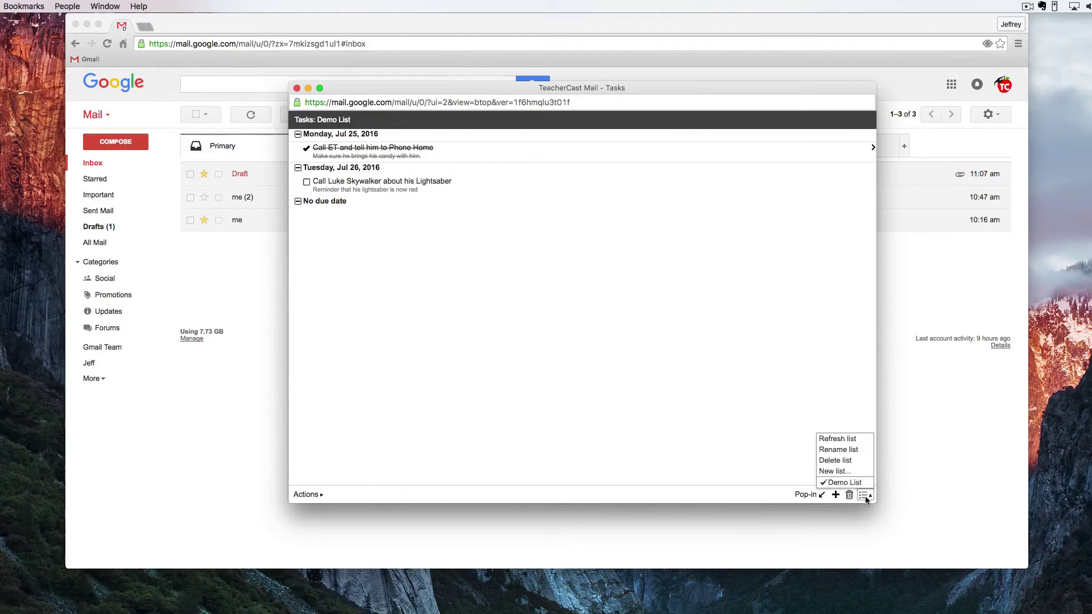
pyautogui.click(836, 471)
pyautogui.write('Sk')
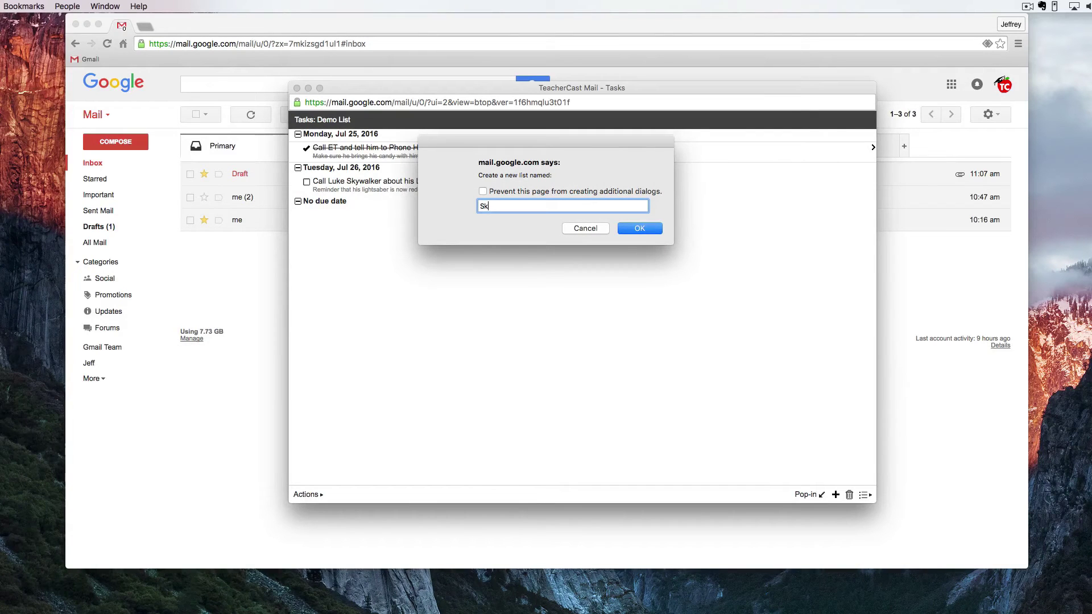
pyautogui.write('ywalker List')
pyautogui.click(639, 229)
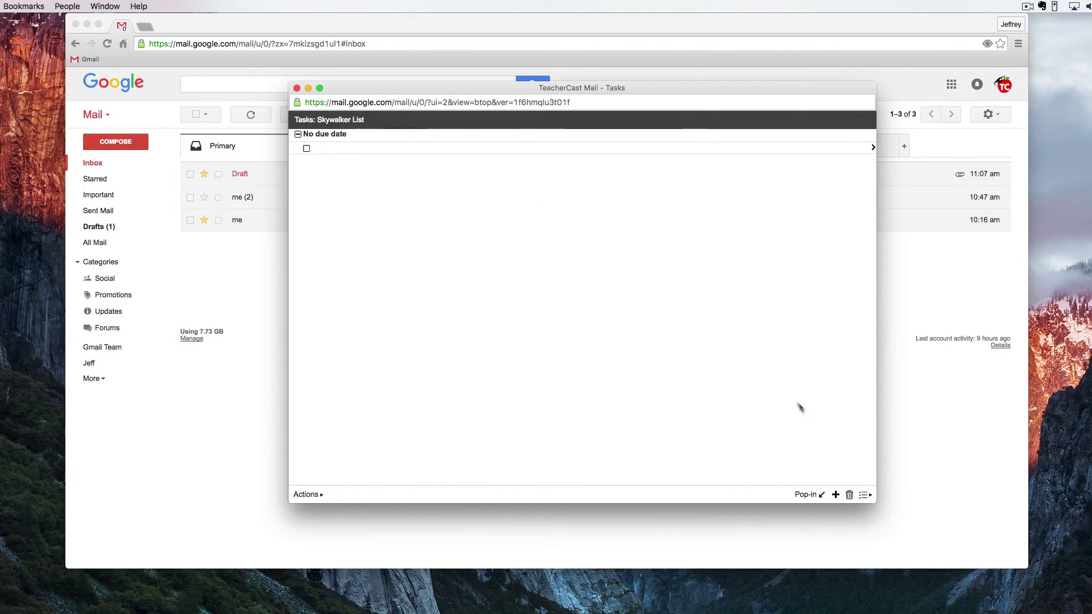
# - Switch between Demo List and Skywalker List, ending on Demo List
pyautogui.click(864, 494)
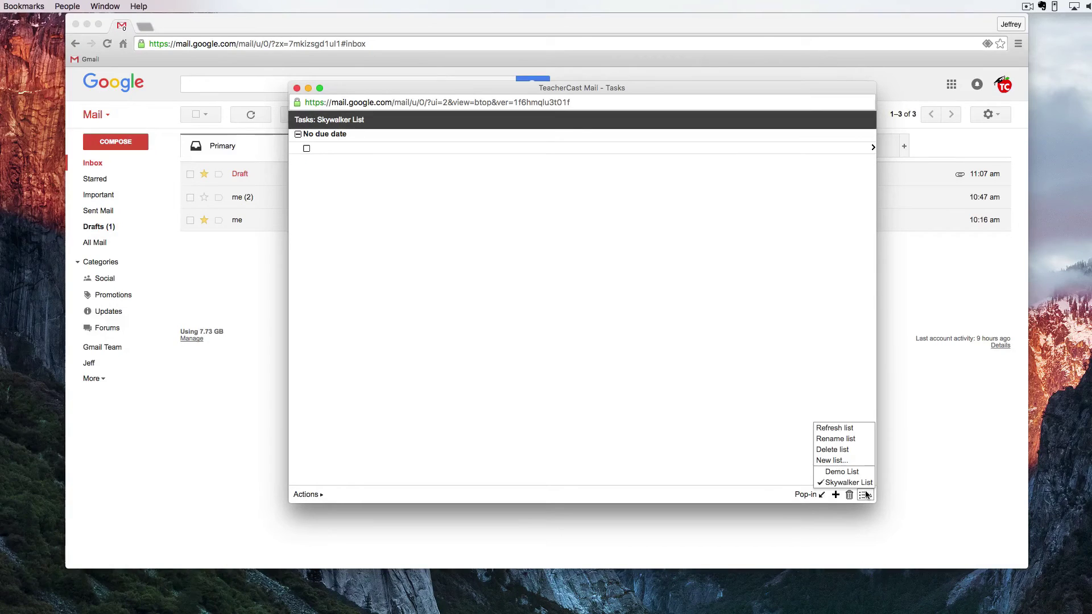
pyautogui.click(840, 476)
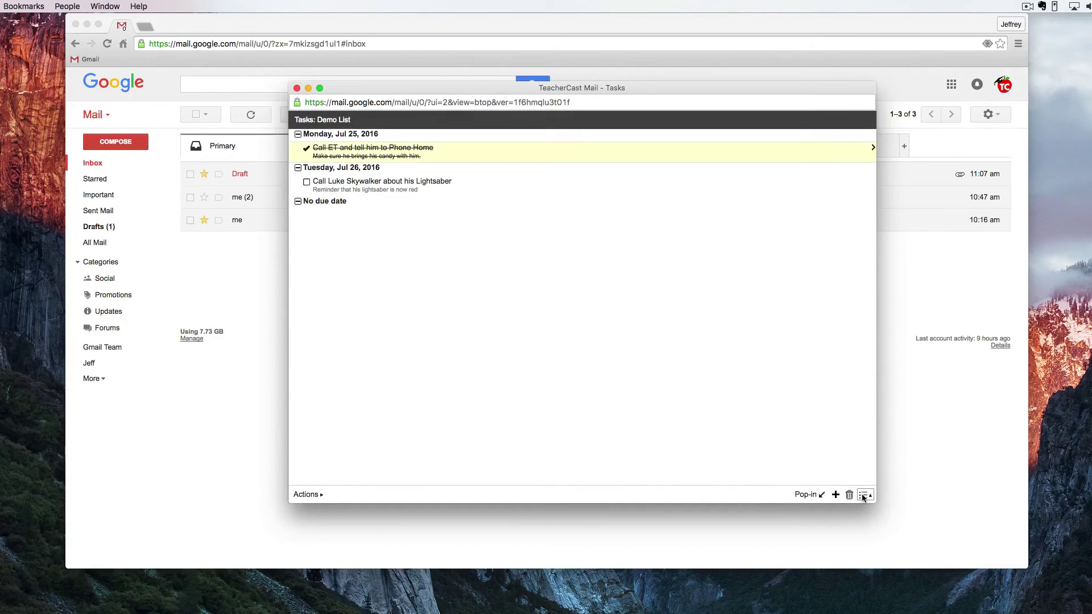
pyautogui.click(863, 495)
pyautogui.click(851, 482)
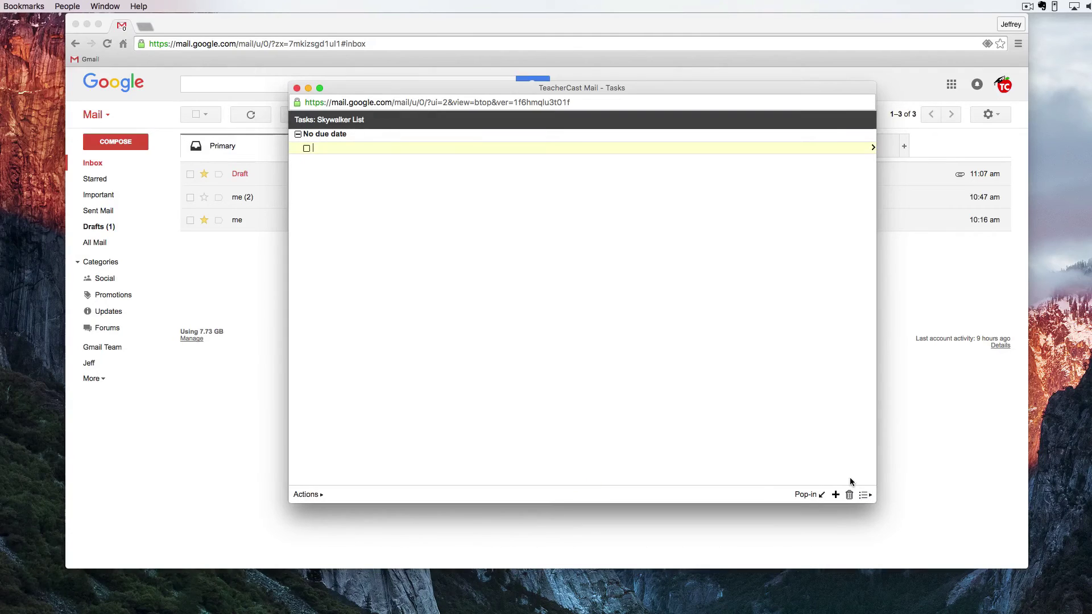
pyautogui.click(862, 494)
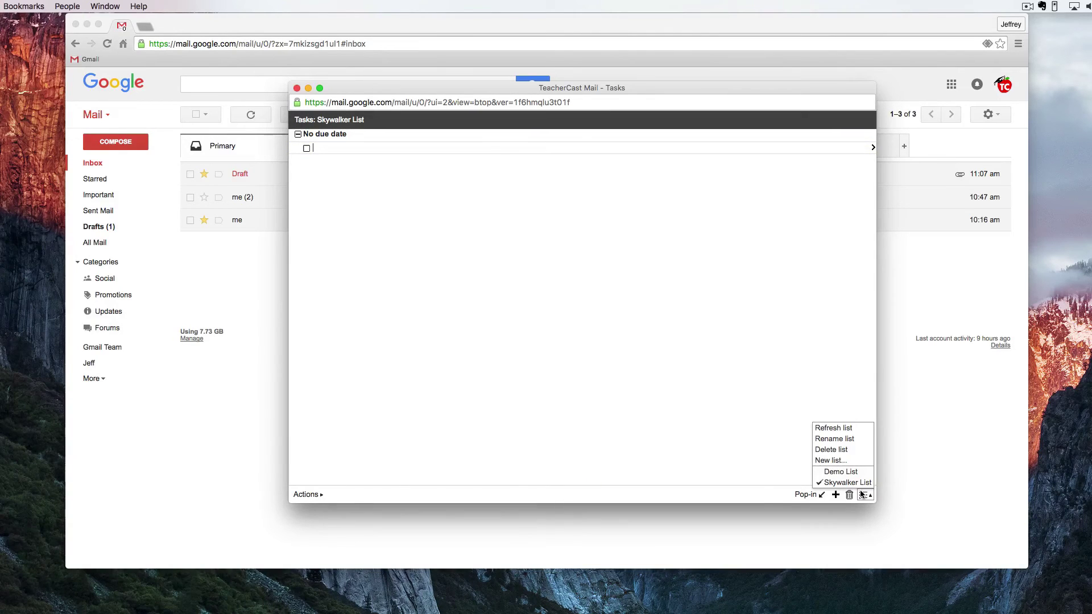
pyautogui.click(834, 475)
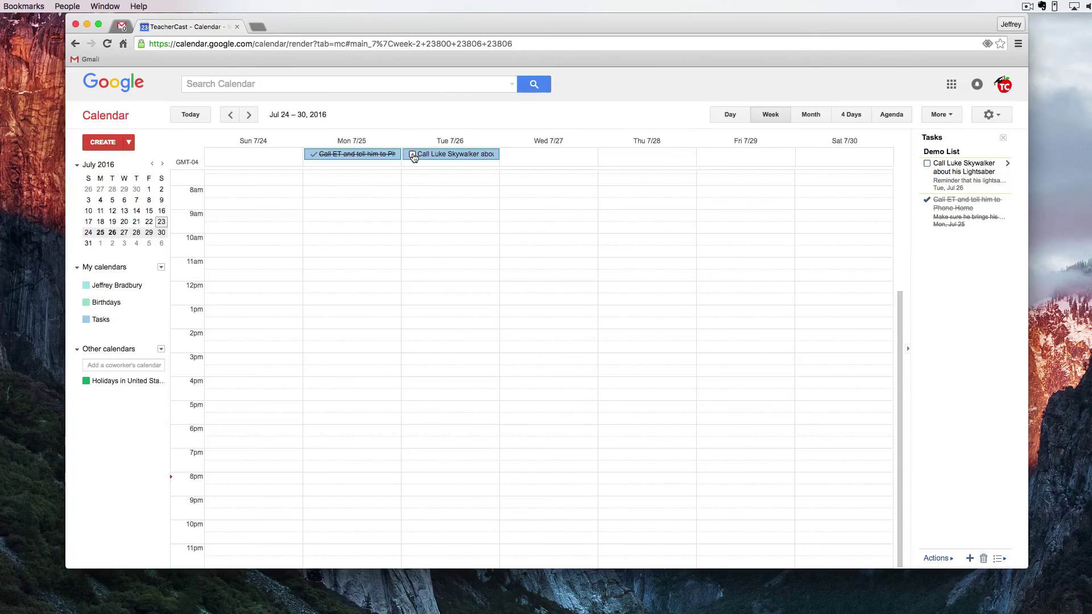
# - Check off the Luke Skywalker task on Tue 7/26 in Calendar, then go back to Gmail
pyautogui.click(413, 155)
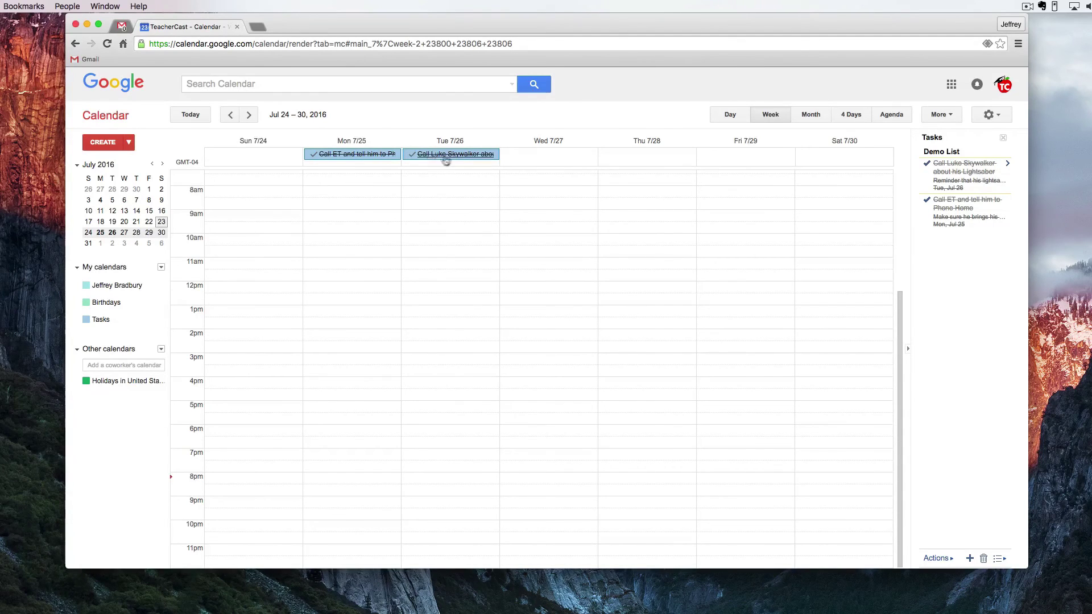
pyautogui.click(121, 27)
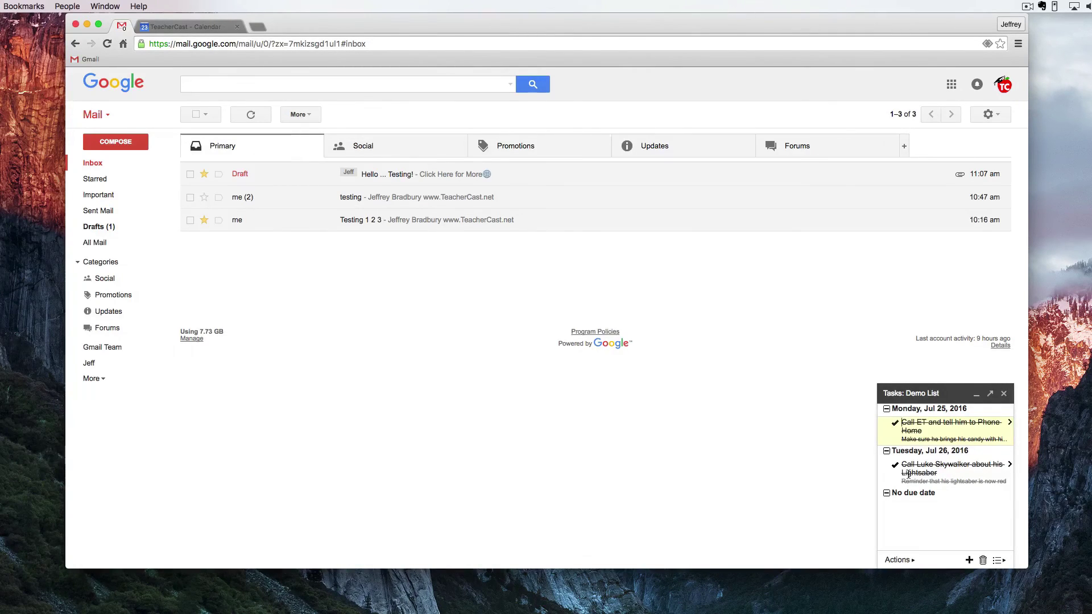
# - Switch to the TeacherCast Calendar tab to view the week again
pyautogui.click(187, 27)
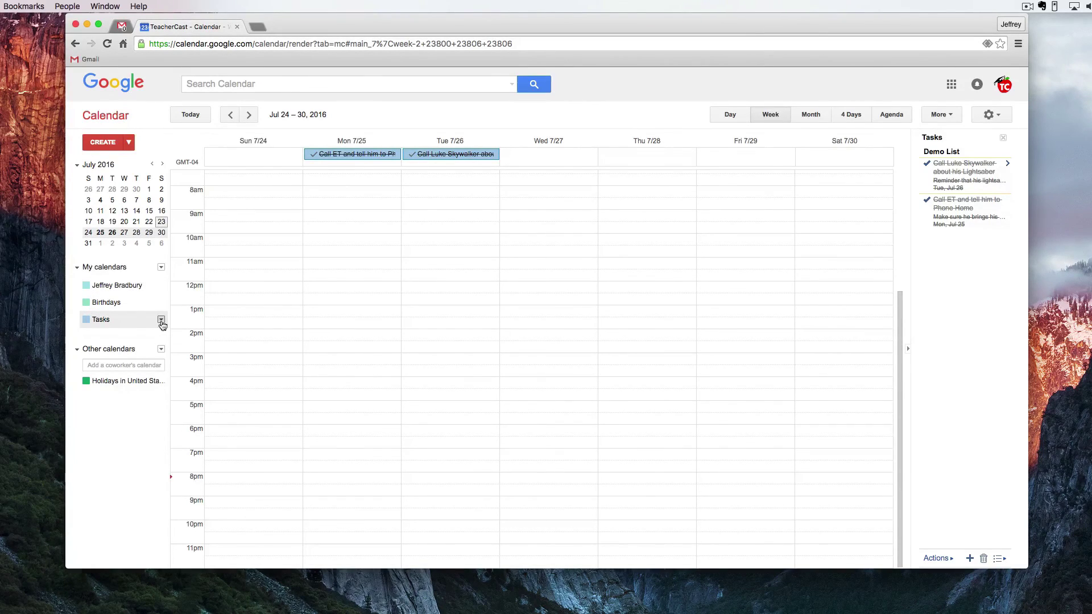
# - Switch the Tasks calendar to Reminders, switch it back to Tasks, then return to Gmail
pyautogui.click(161, 320)
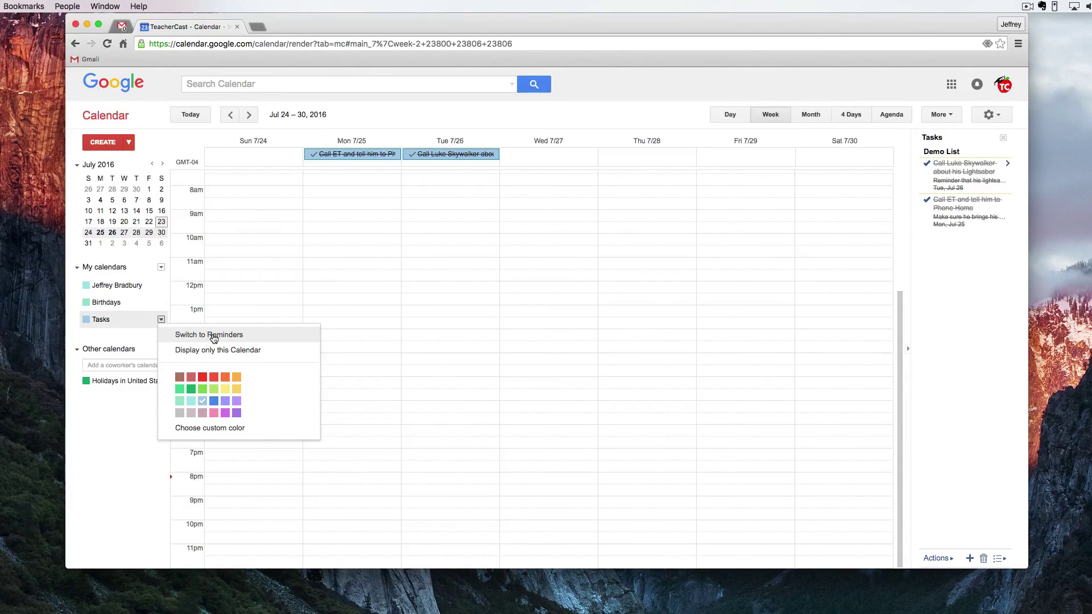
pyautogui.click(214, 336)
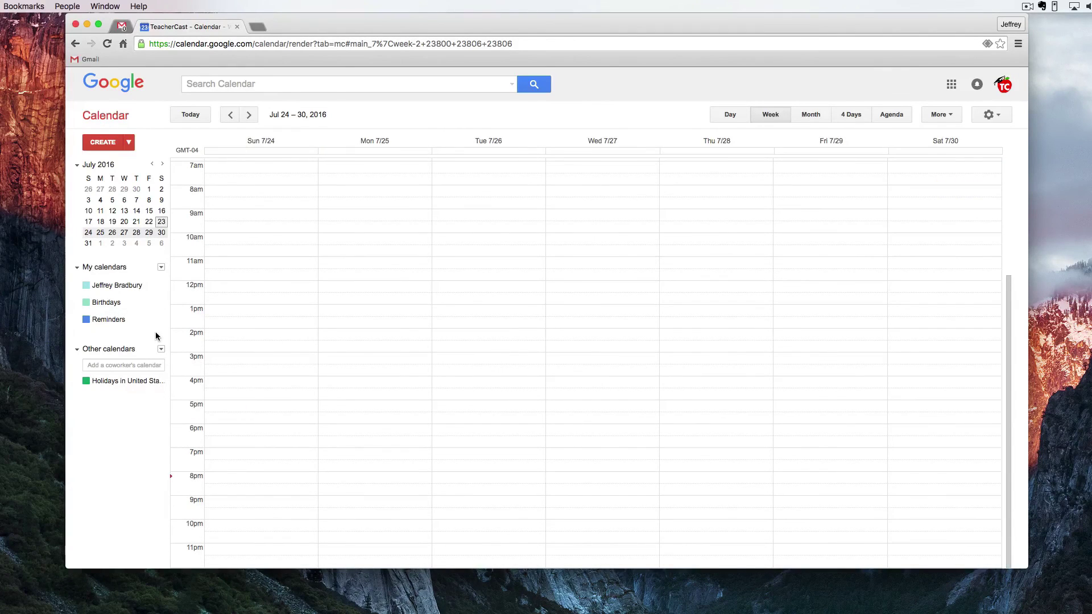
pyautogui.moveTo(90, 319)
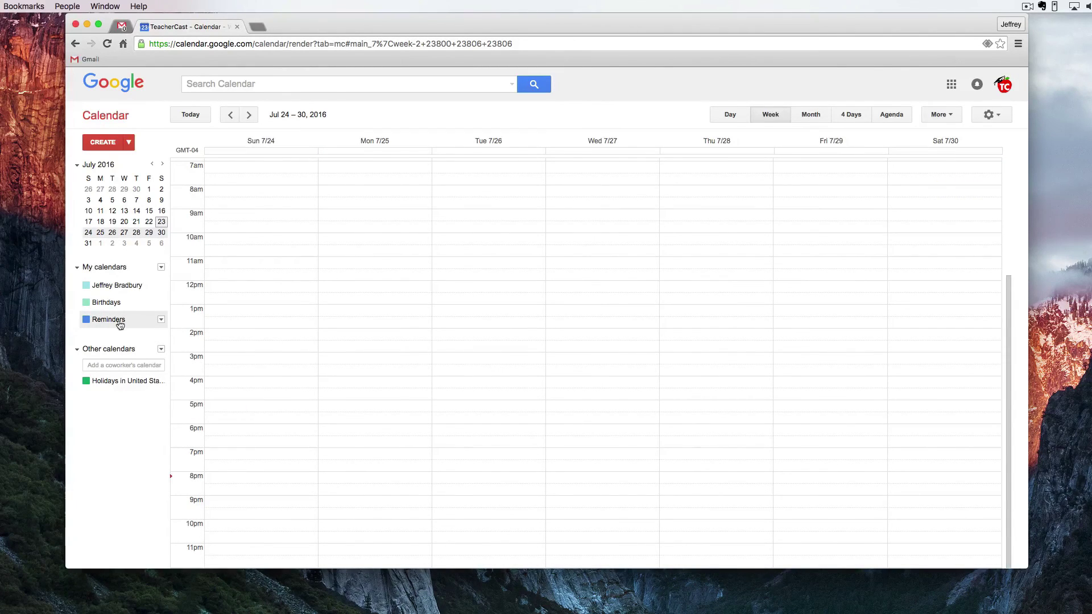
pyautogui.click(162, 321)
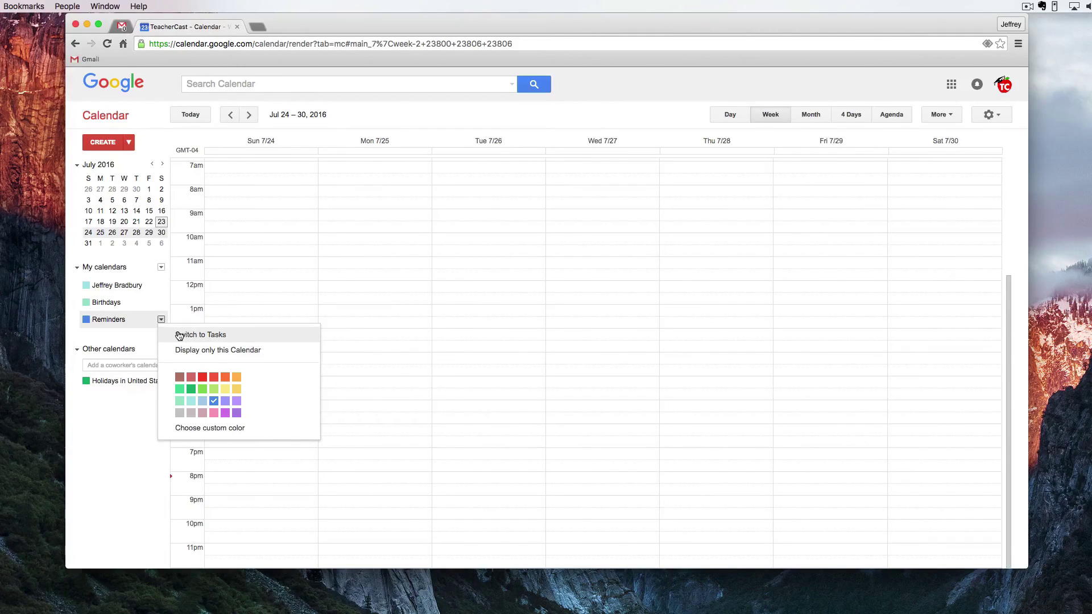
pyautogui.click(179, 335)
pyautogui.press('super+1')
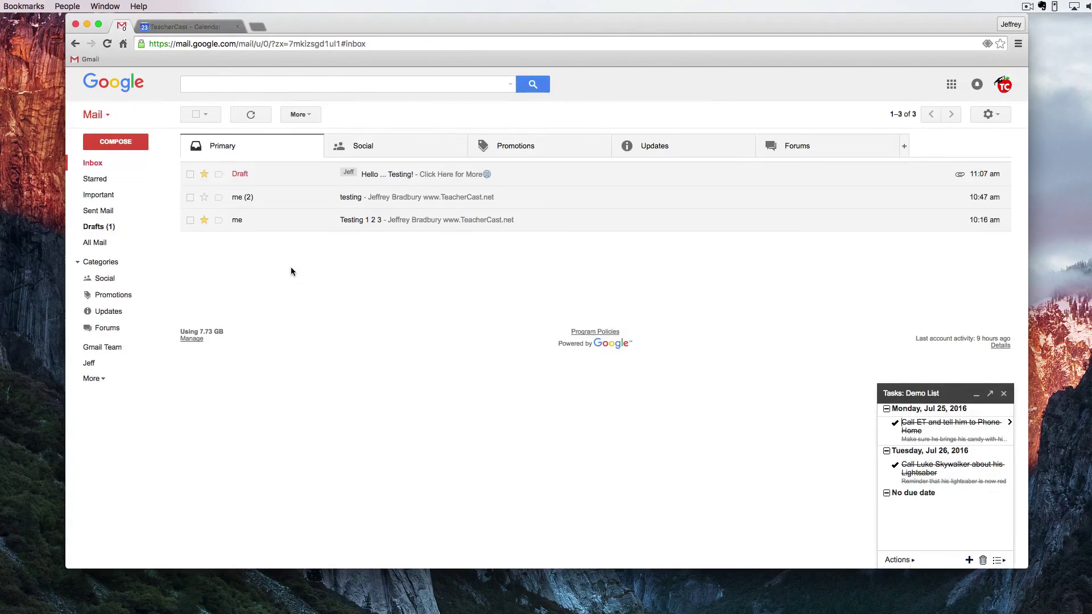